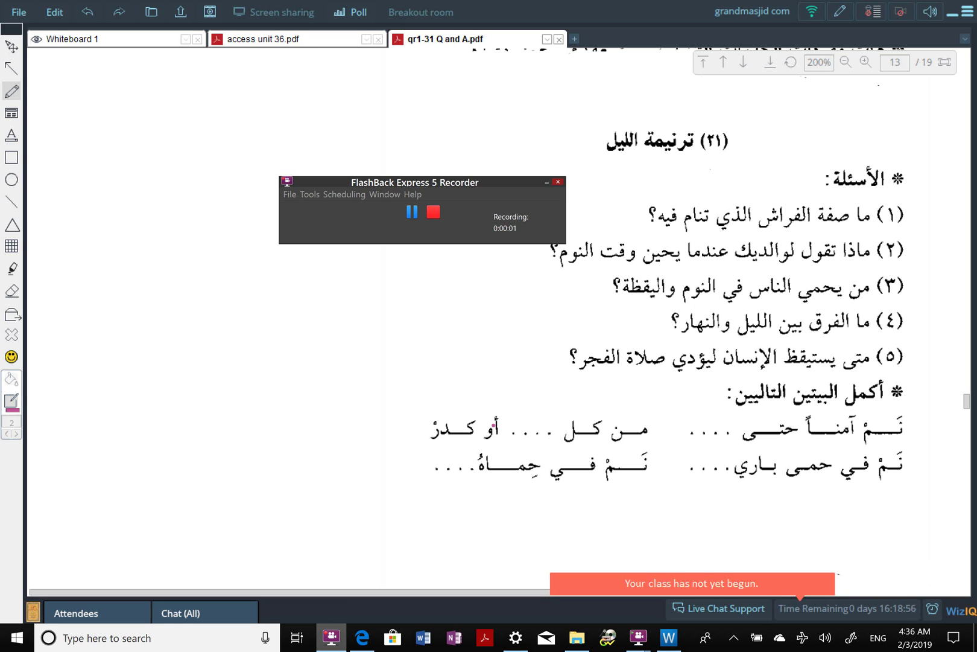
# - Click the page 13 worksheet beside the lesson title, leaving a small pink dot
pyautogui.click(767, 139)
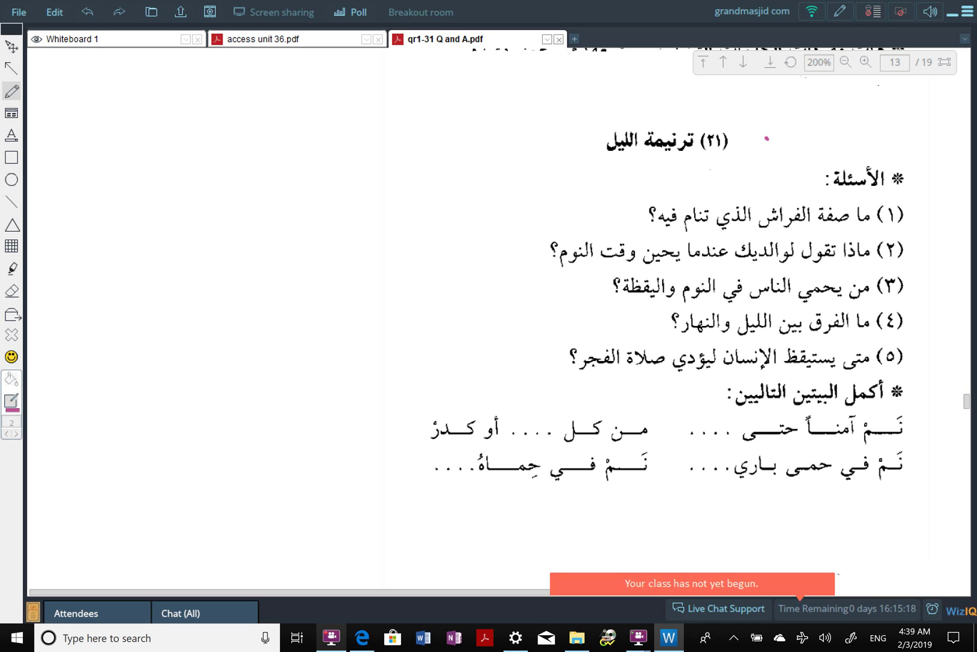
# - Underline in pink the four dotted blanks, two in each poem line
pyautogui.moveTo(510, 438); pyautogui.dragTo(556, 436)
pyautogui.moveTo(657, 438); pyautogui.dragTo(733, 438)
pyautogui.moveTo(689, 476); pyautogui.dragTo(742, 464)
pyautogui.moveTo(429, 480); pyautogui.dragTo(483, 478)
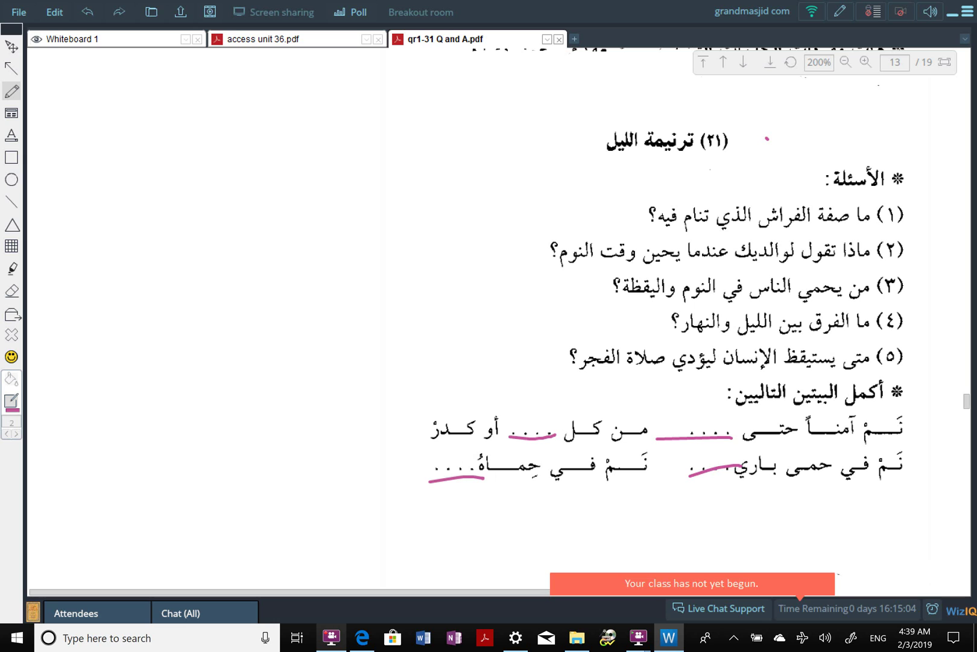
# - Handwrite the missing words over the four blanks, then draw long lines along both verses
pyautogui.moveTo(695, 403); pyautogui.dragTo(641, 433)
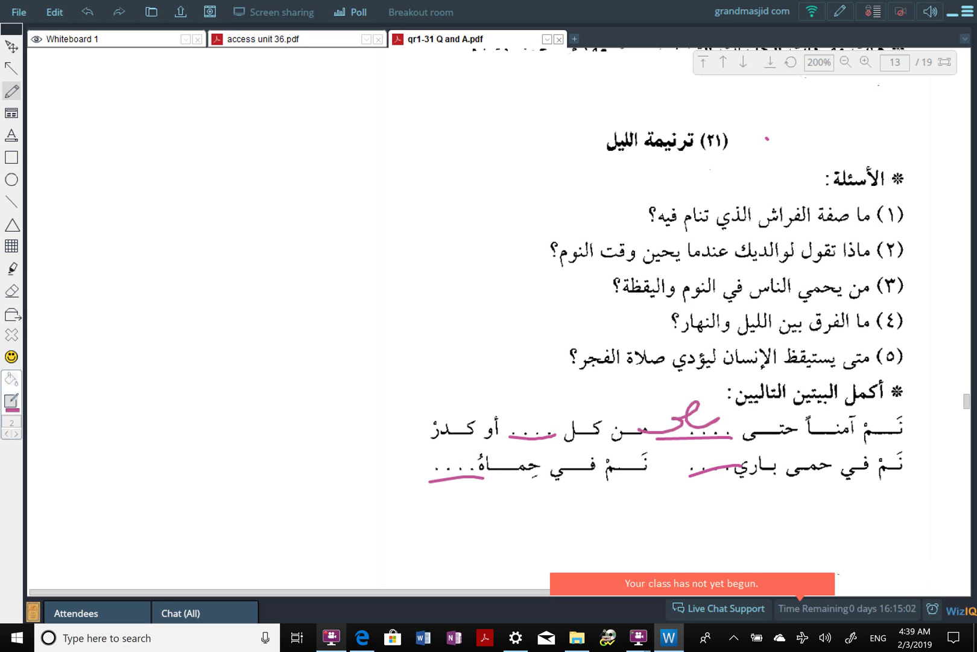
pyautogui.moveTo(576, 419); pyautogui.dragTo(508, 427)
pyautogui.moveTo(722, 458); pyautogui.dragTo(675, 467)
pyautogui.moveTo(474, 462); pyautogui.dragTo(422, 473)
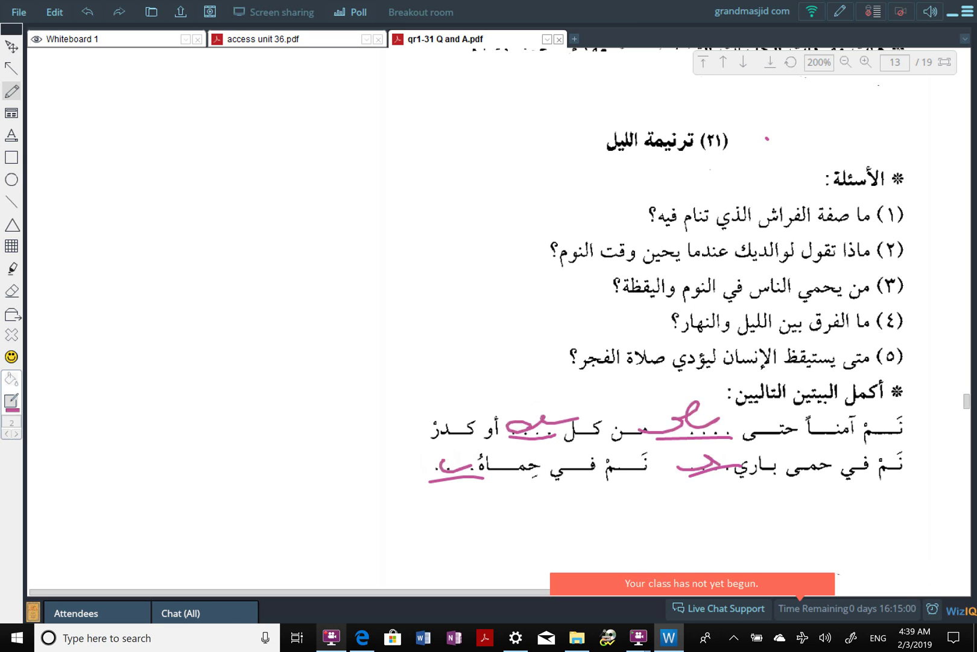
pyautogui.moveTo(892, 422); pyautogui.dragTo(400, 415)
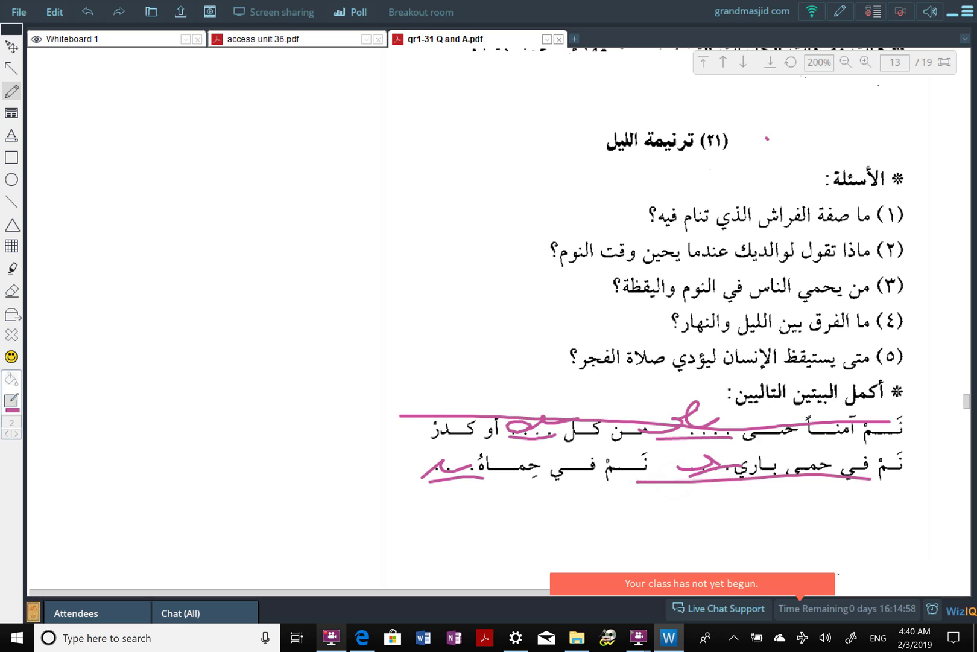
pyautogui.moveTo(870, 478); pyautogui.dragTo(358, 496)
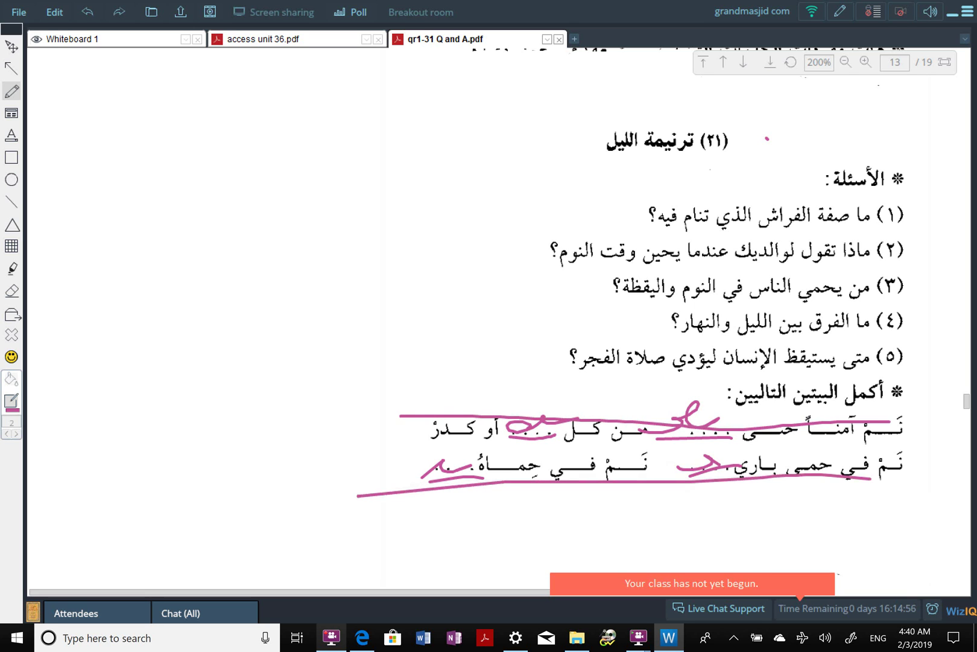